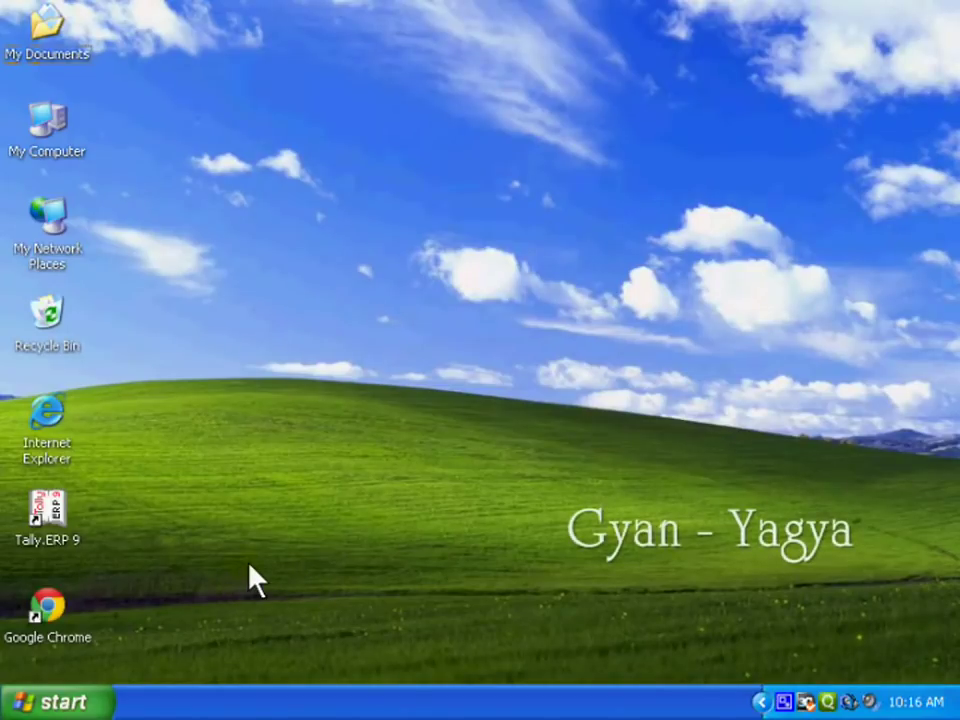
Step: Launch Tally.ERP 9, select the HK Traders company and log in with the user name
double_click(54, 510)
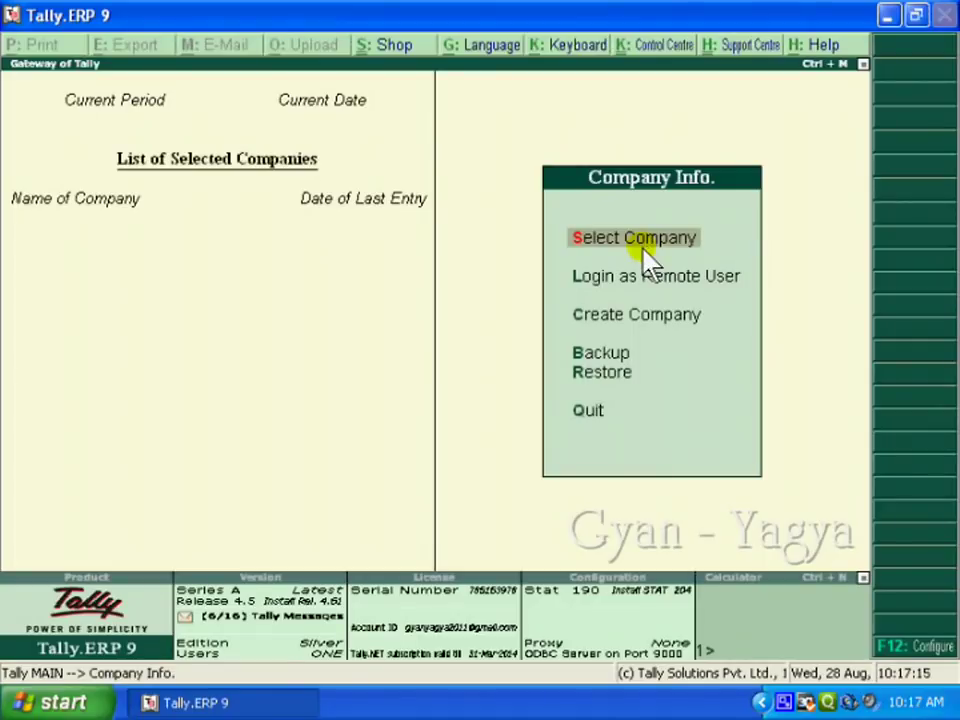
click(645, 250)
text(Hk)
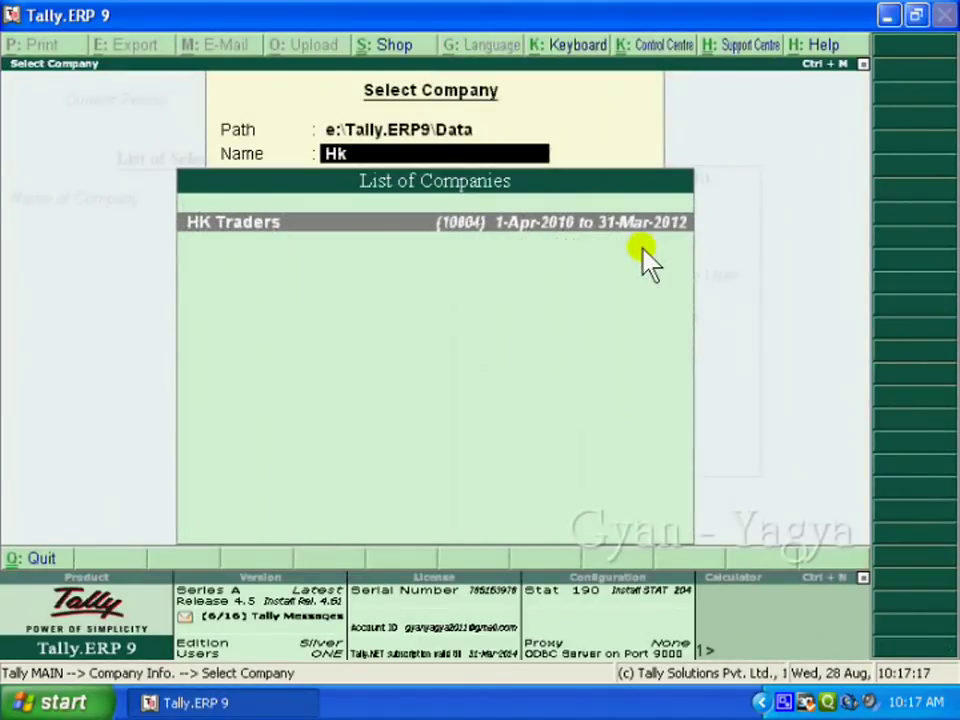
key(Return)
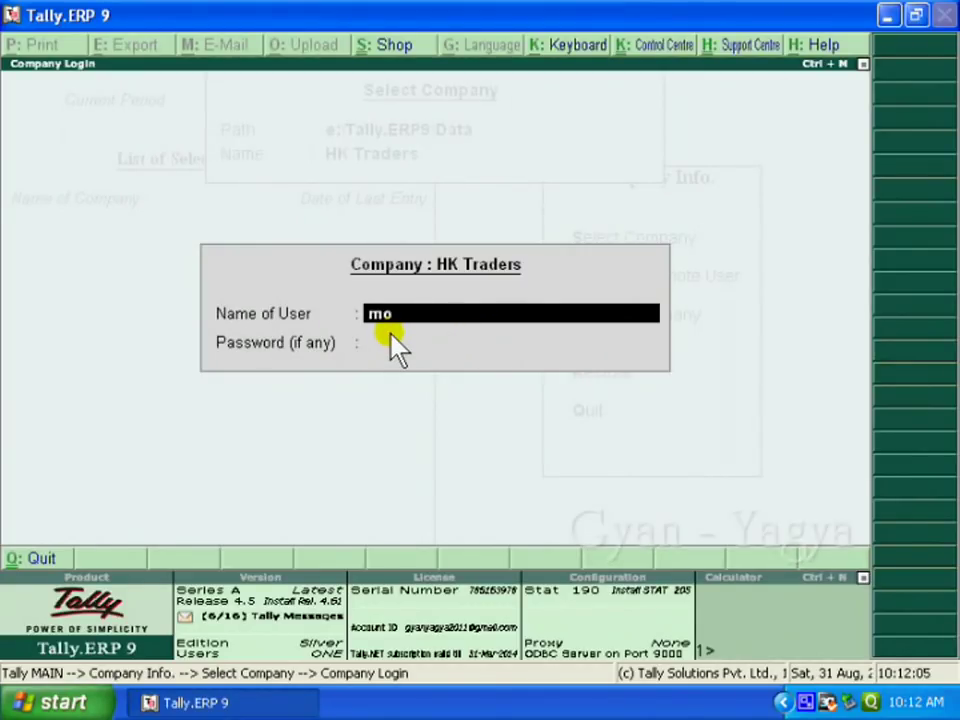
text(mohan)
key(Return)
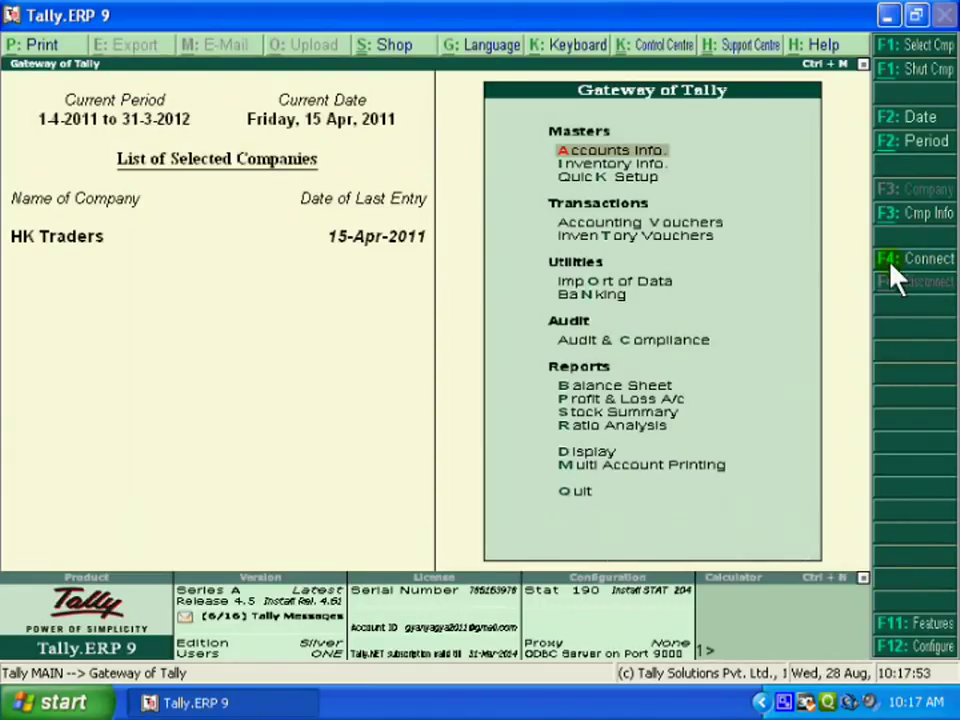
Step: Use F4: Connect to link HK Traders to Tally.NET
click(906, 258)
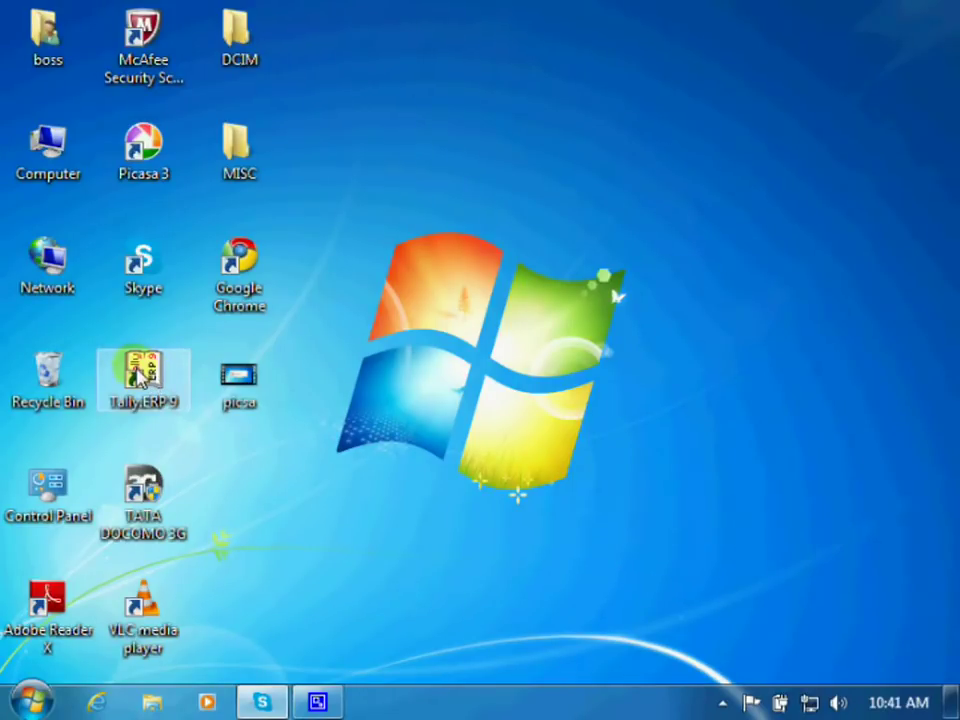
Step: Relaunch Tally.ERP 9 and choose L: Login as Remote Tally.NET User
double_click(140, 375)
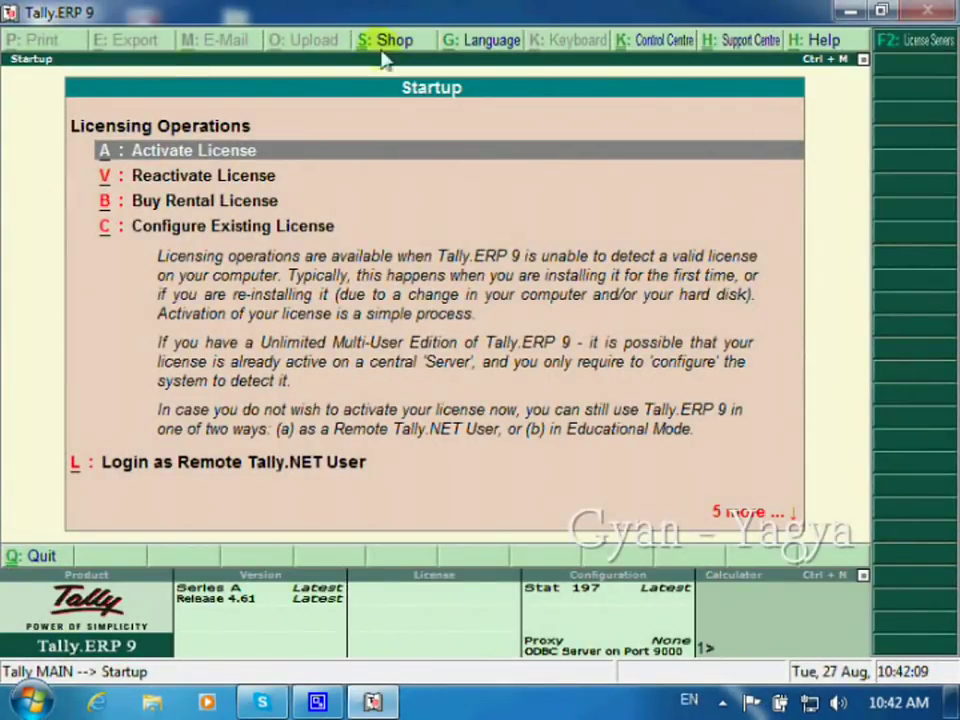
click(180, 462)
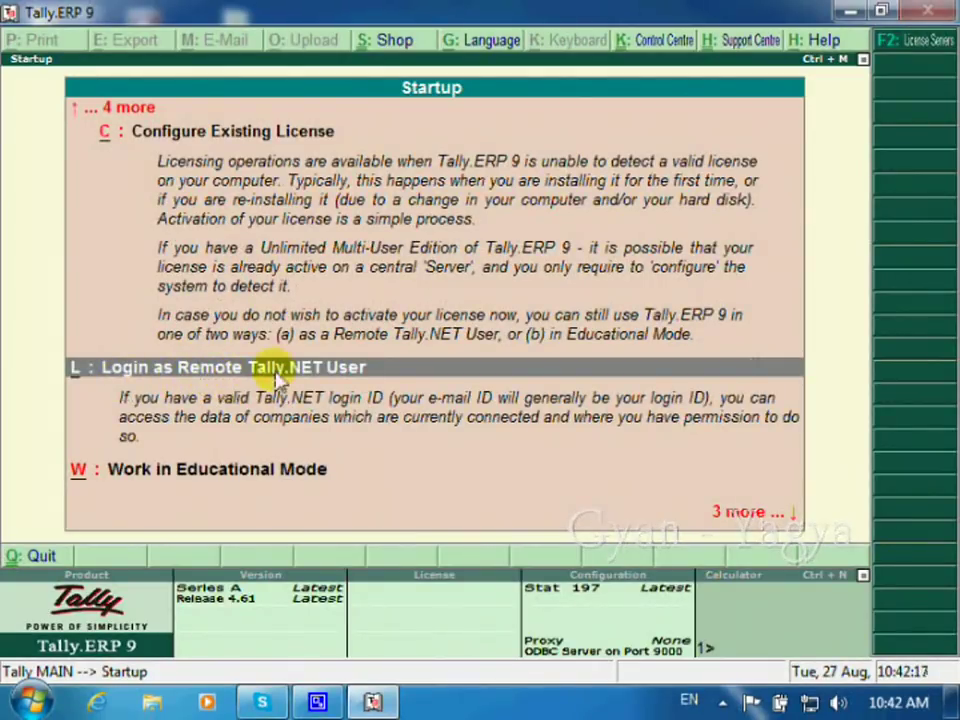
click(390, 370)
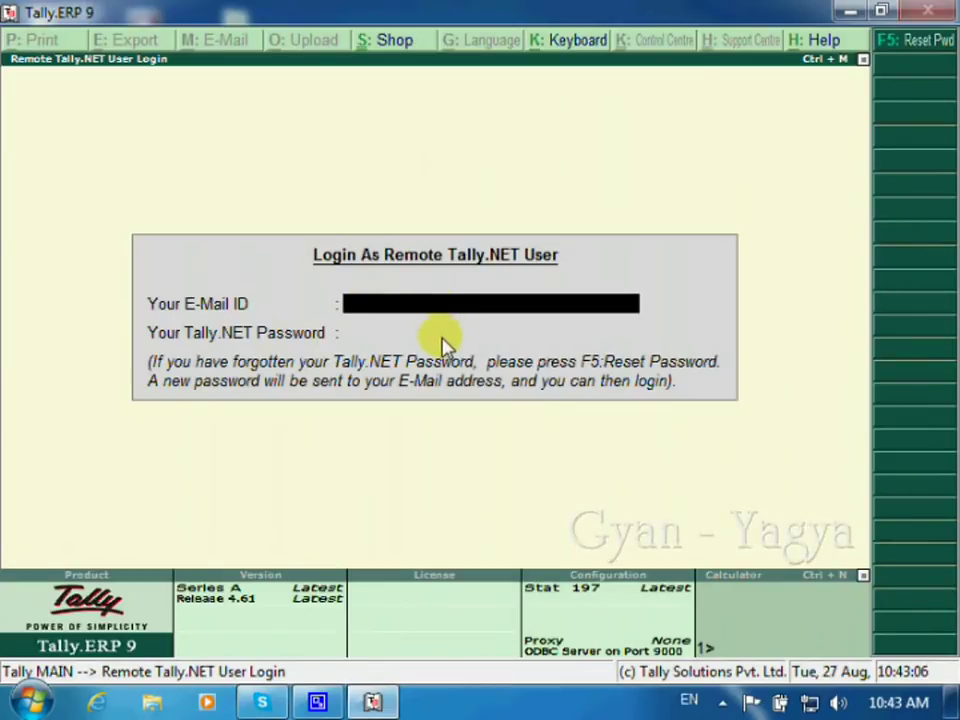
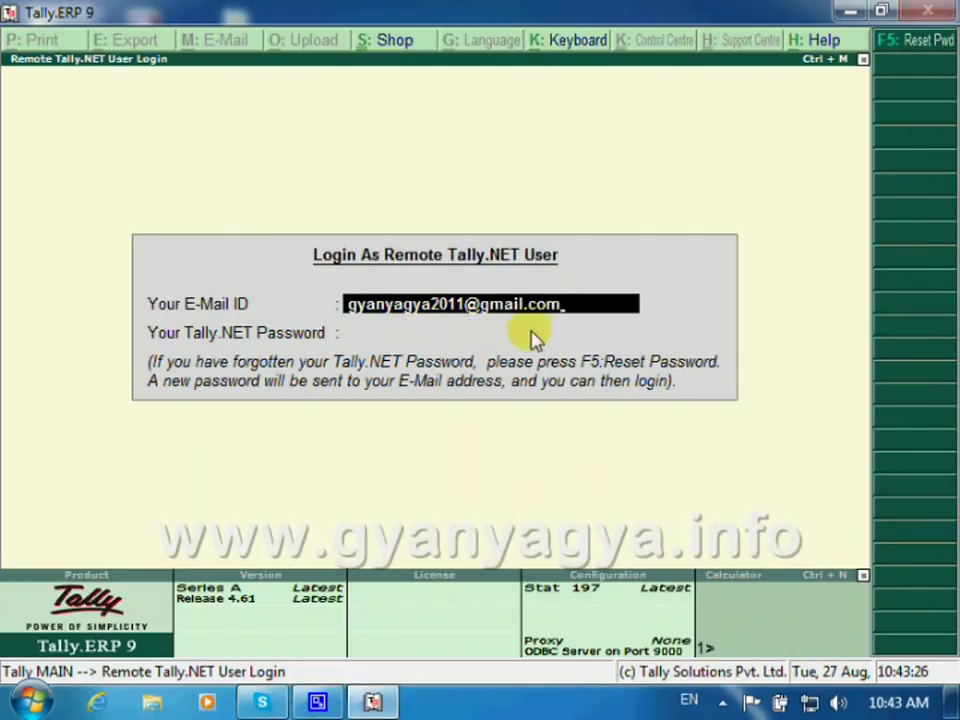
Step: Sign in with the Tally.NET e-mail ID and account password
key(Return)
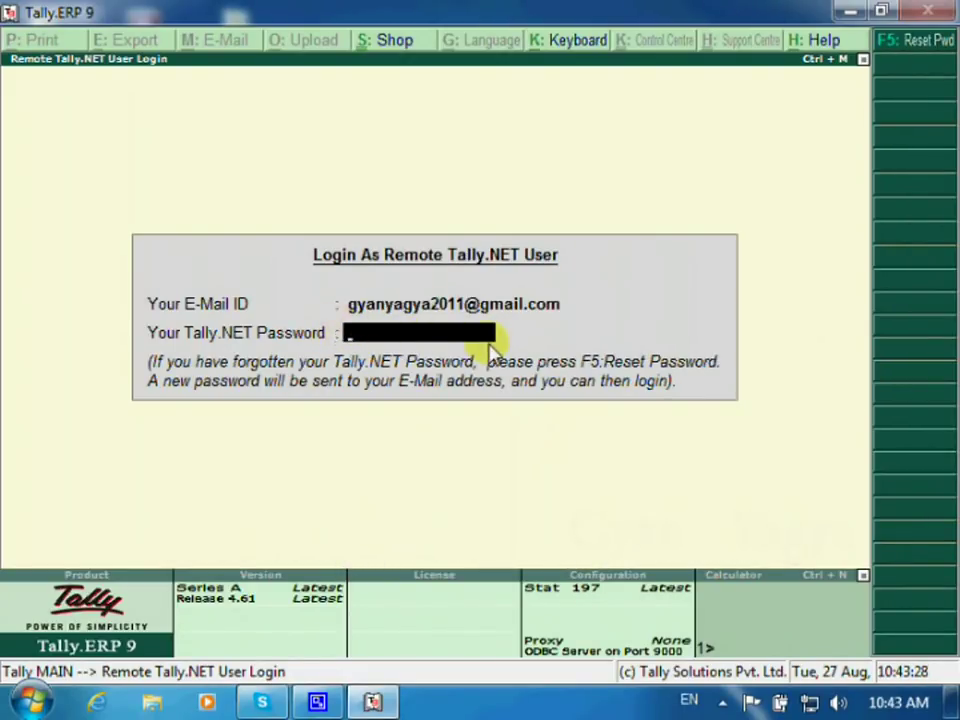
text(********)
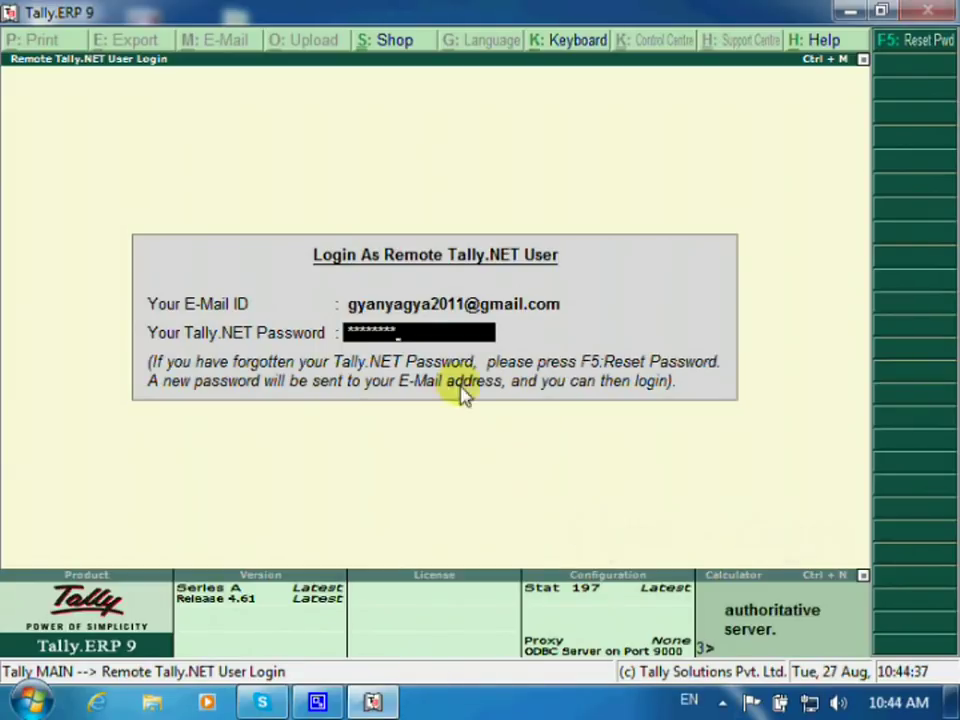
key(Return)
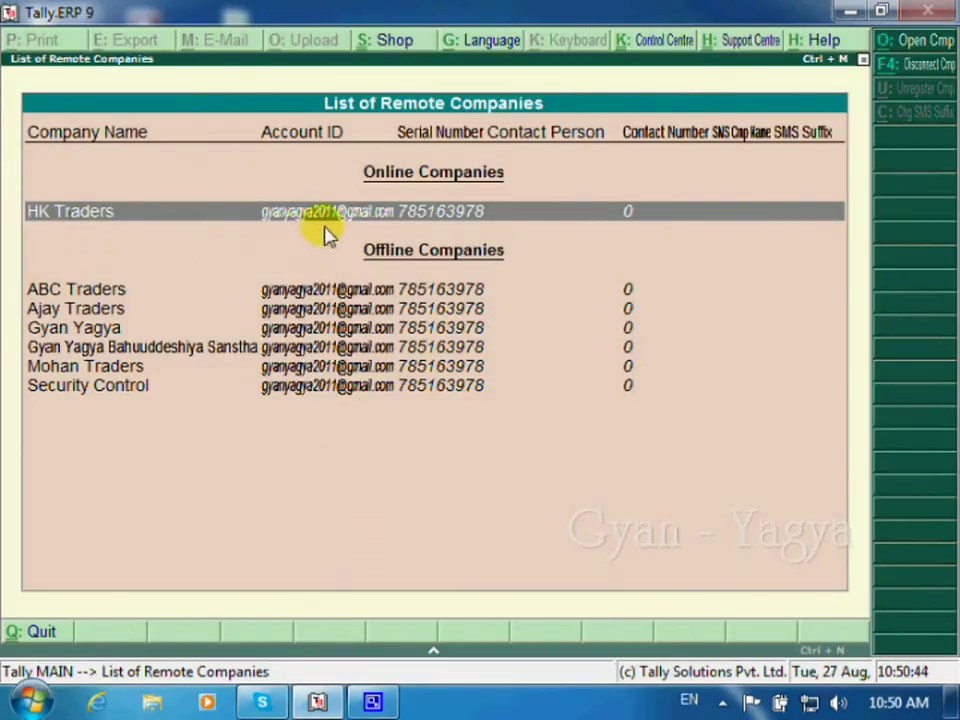
Step: Open HK Traders from the Online Companies list
click(505, 218)
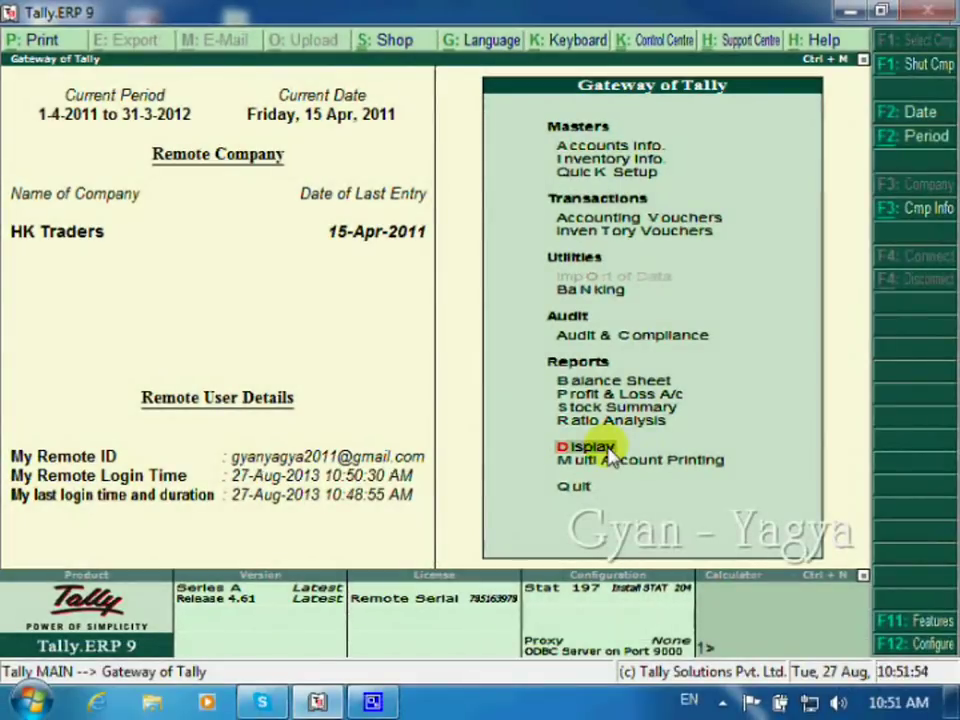
Step: View the Customer D ledger under Display > Account Books > Ledger, then return to the Display Menu
click(607, 451)
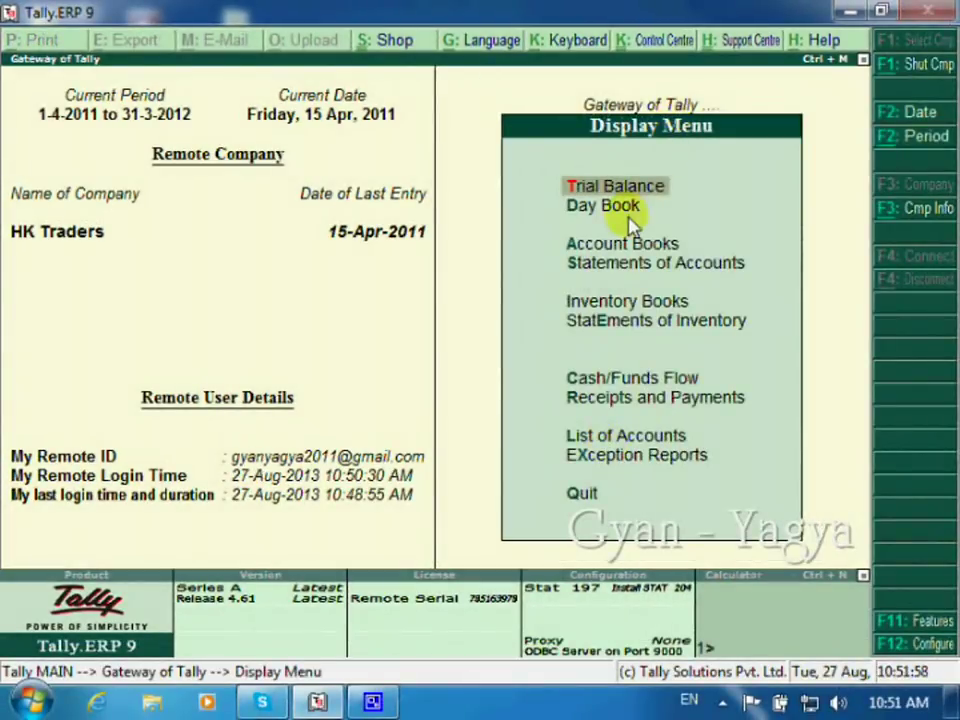
key(Down)
key(Down)
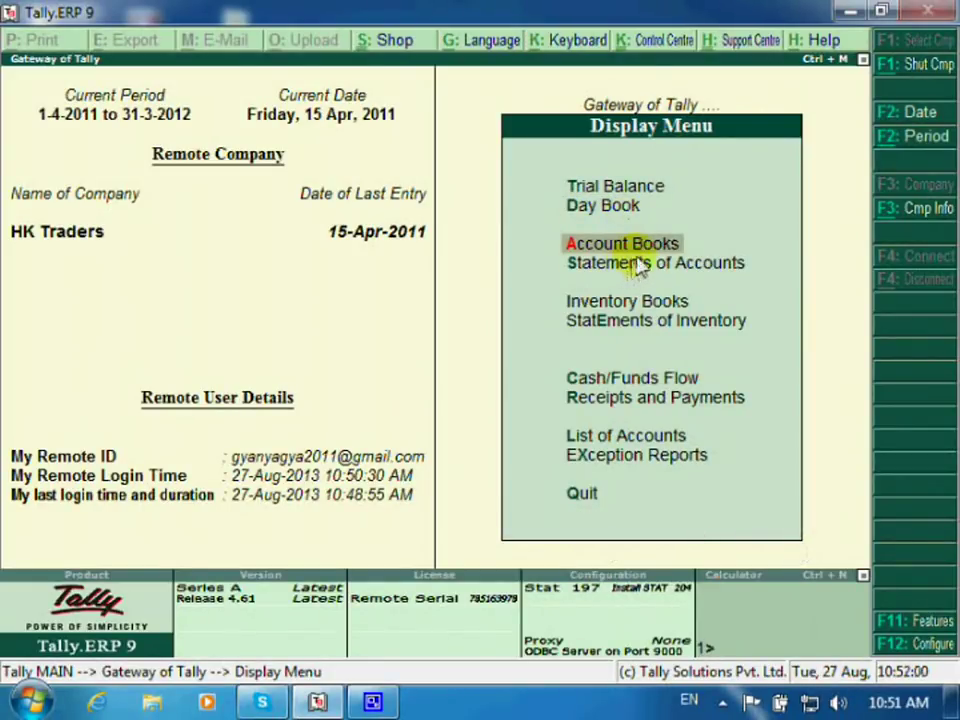
click(643, 250)
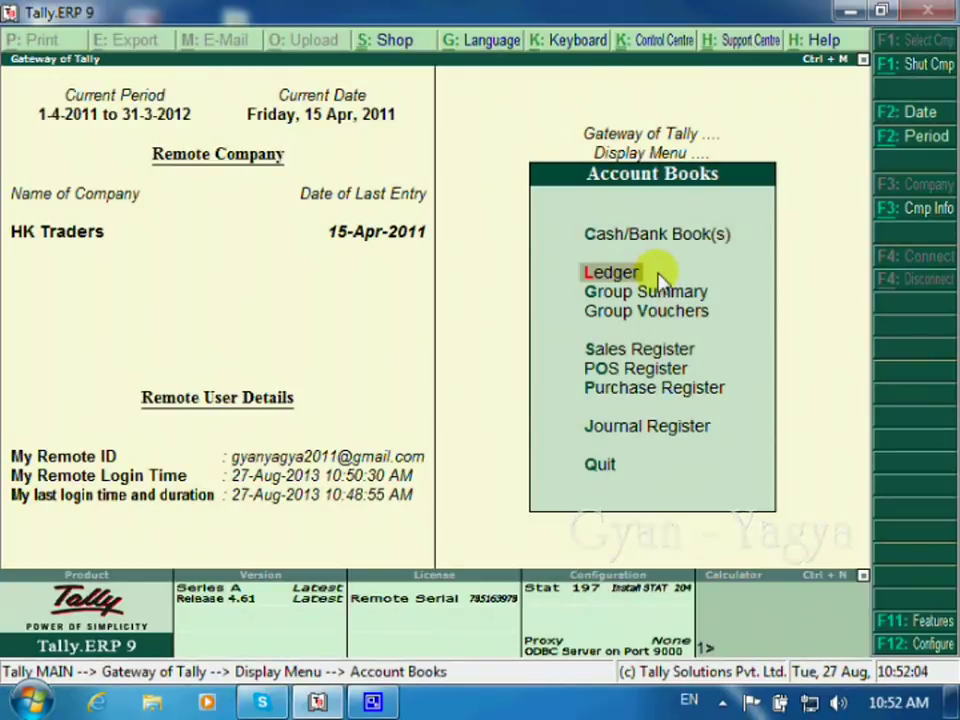
click(655, 272)
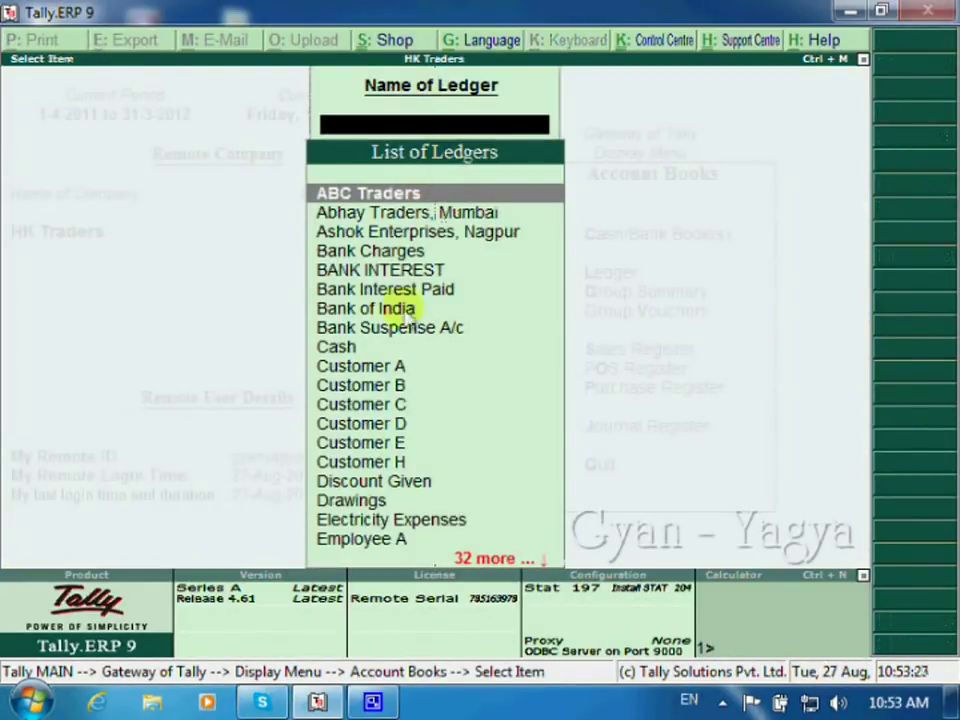
key(Down)
key(Down)
key(Down)
key(Down)
key(Down)
key(Down)
key(Down)
key(Down)
key(Down)
key(Down)
key(Down)
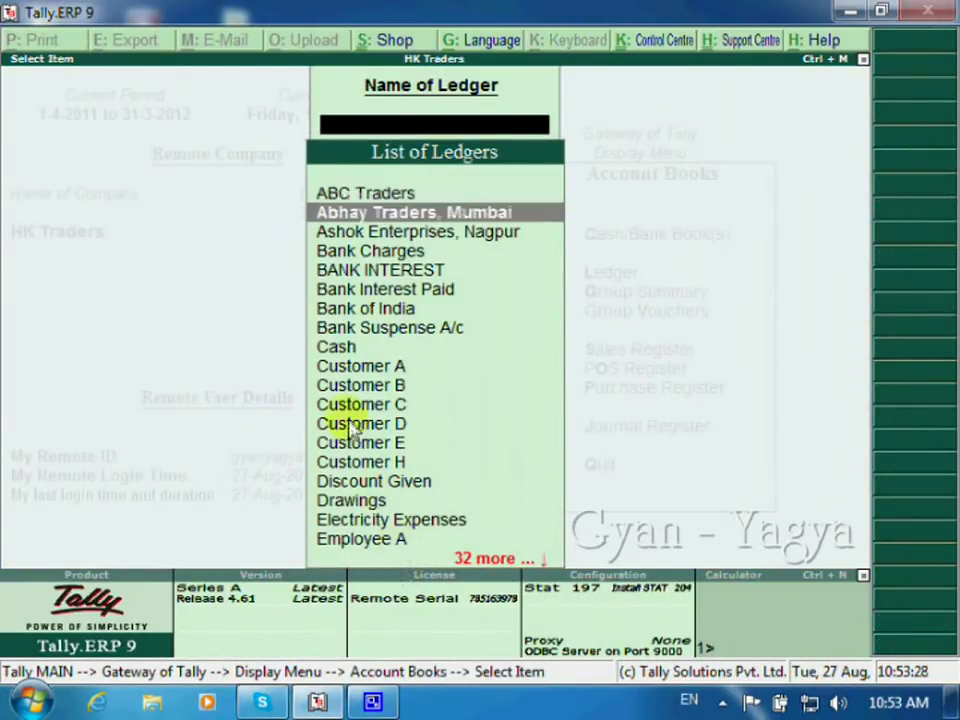
key(Down)
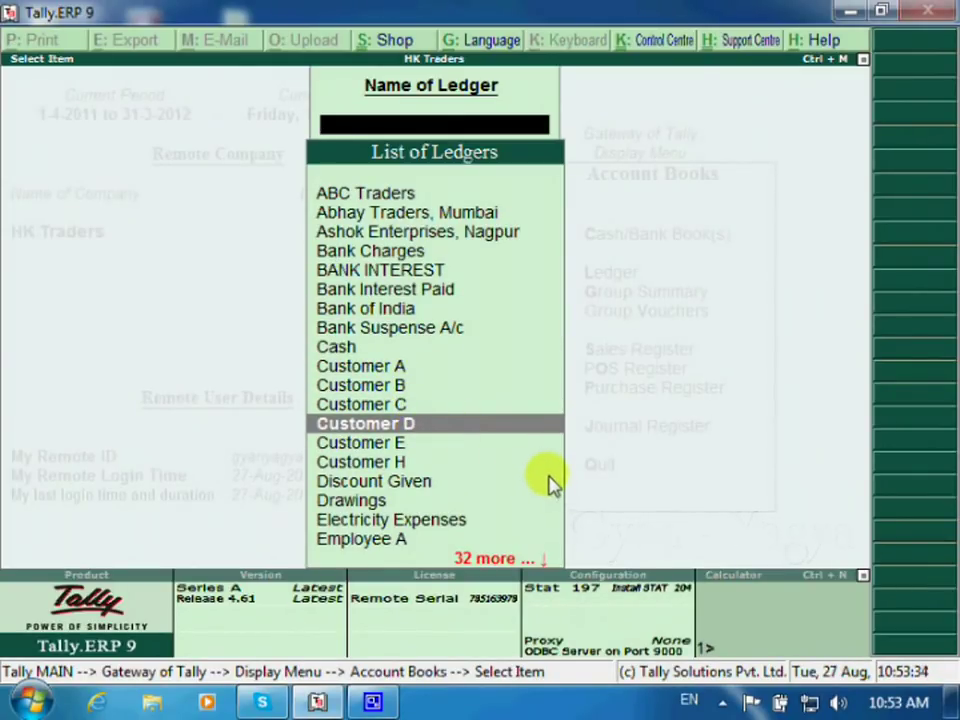
key(Return)
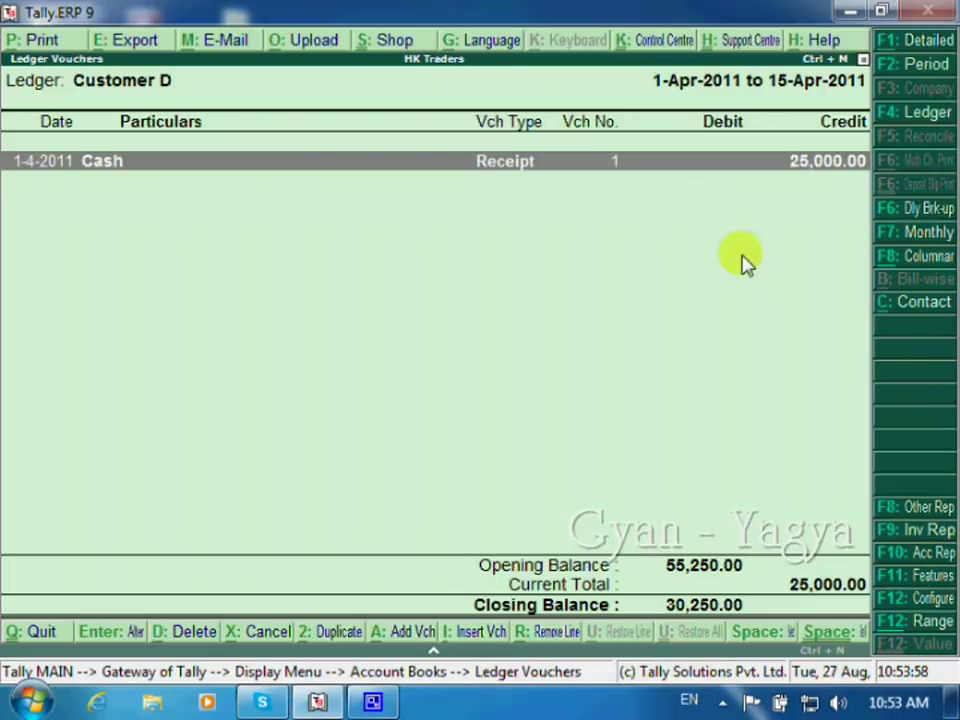
key(Escape)
key(Escape)
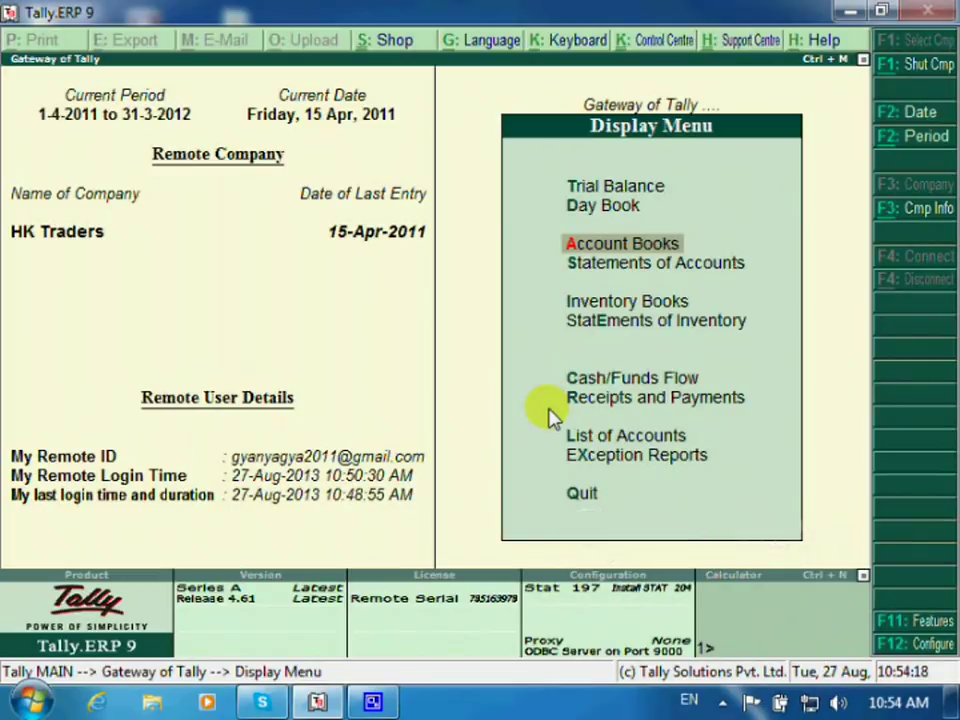
Step: Review the 15-Apr-2011 Day Book with its 2,000.00 Electricity Expenses payment, then exit
key(Up)
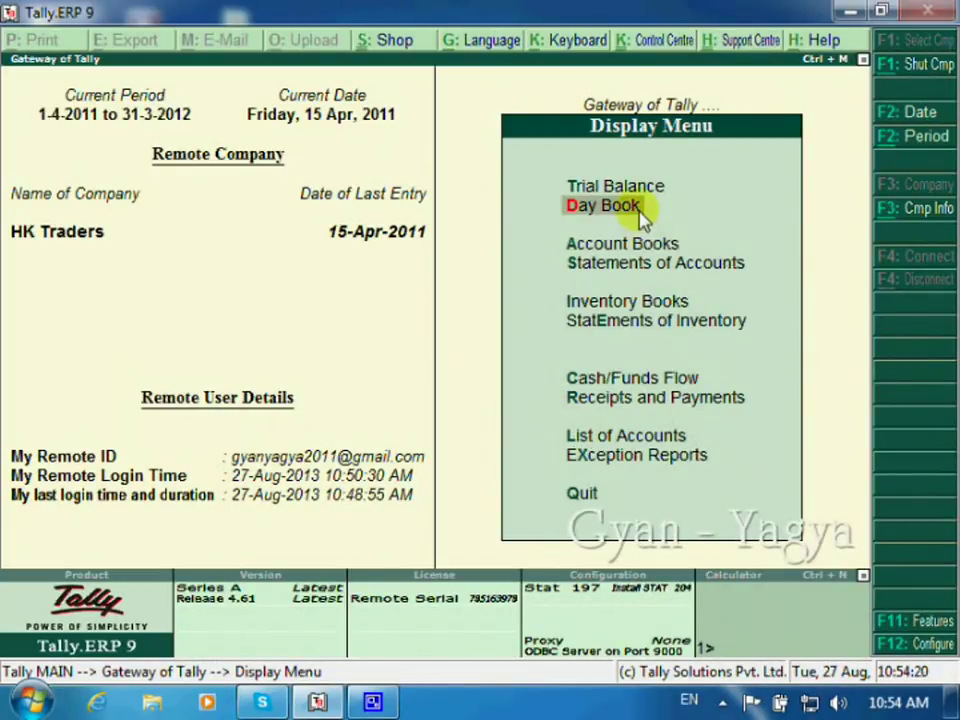
click(640, 212)
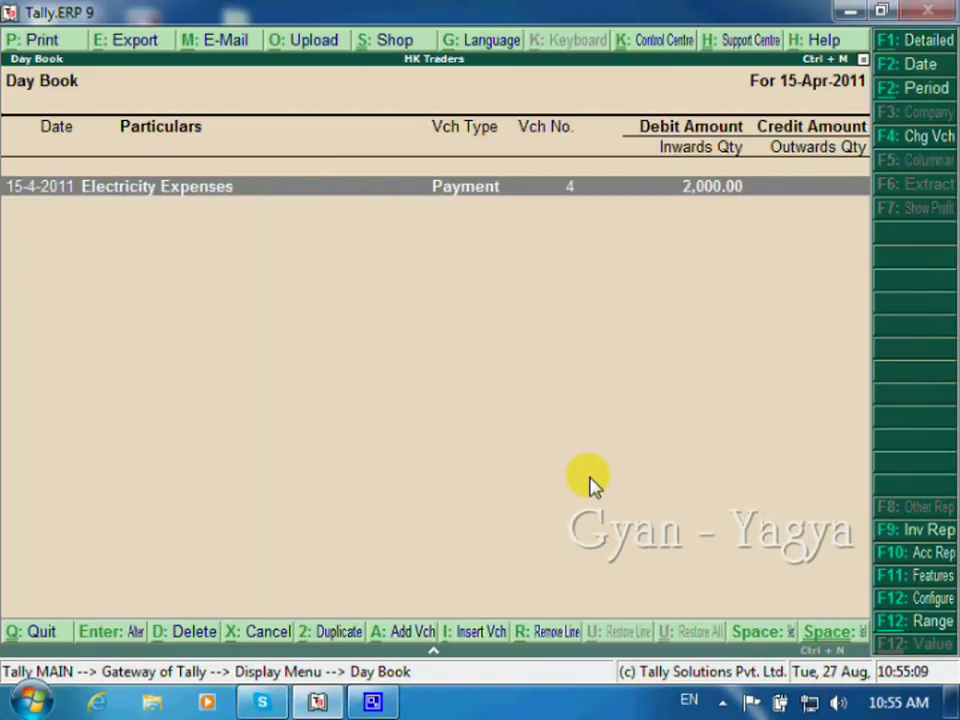
key(Escape)
key(Escape)
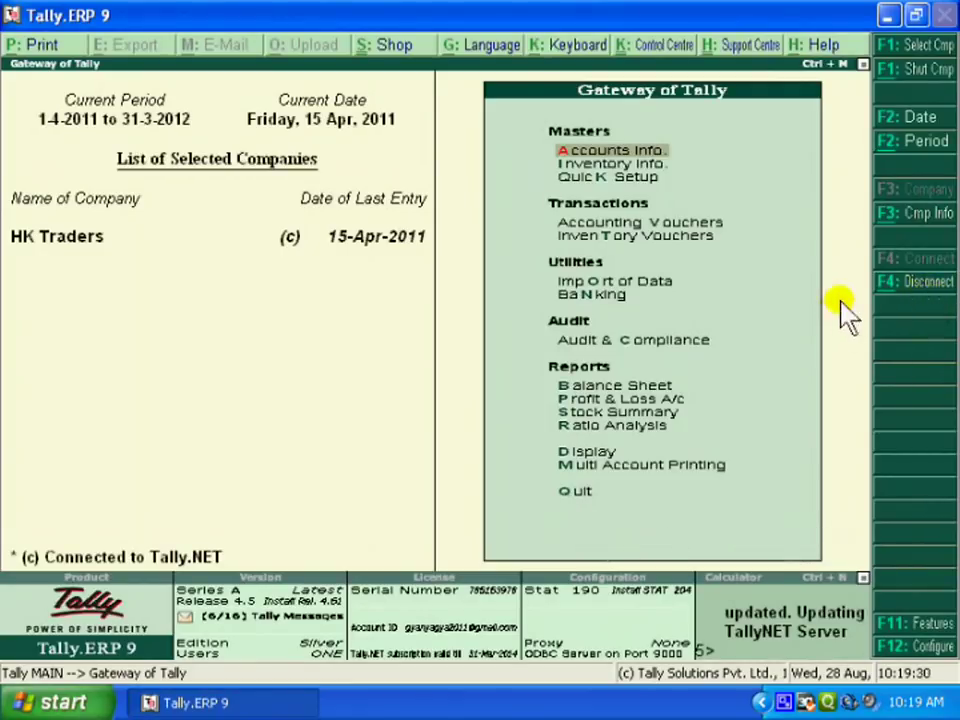
Step: Use F4: Disconnect to take HK Traders off Tally.NET
click(900, 290)
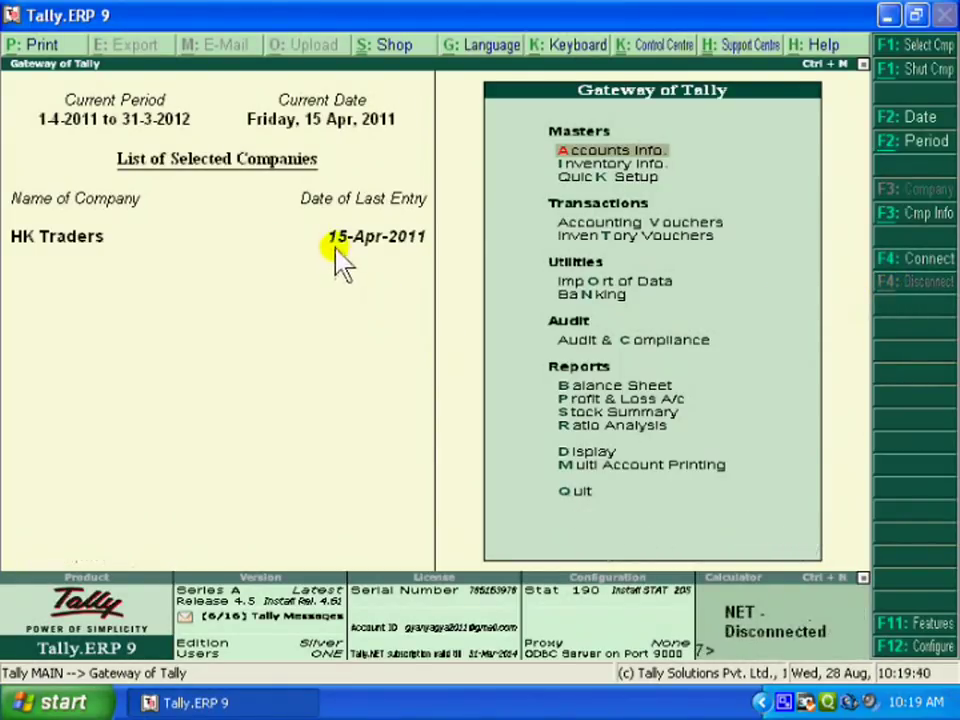